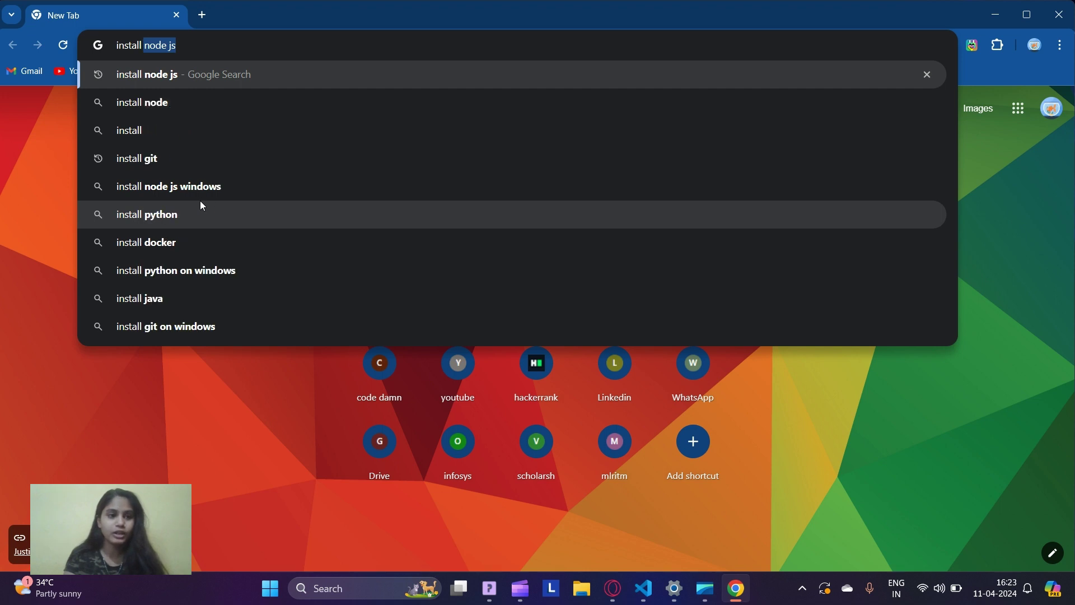
Search Google for "install node js" and open the official Download Node.js page from the results.
{"action": "type", "text": "n"}
{"action": "key", "text": "Down"}
{"action": "key", "text": "Up"}
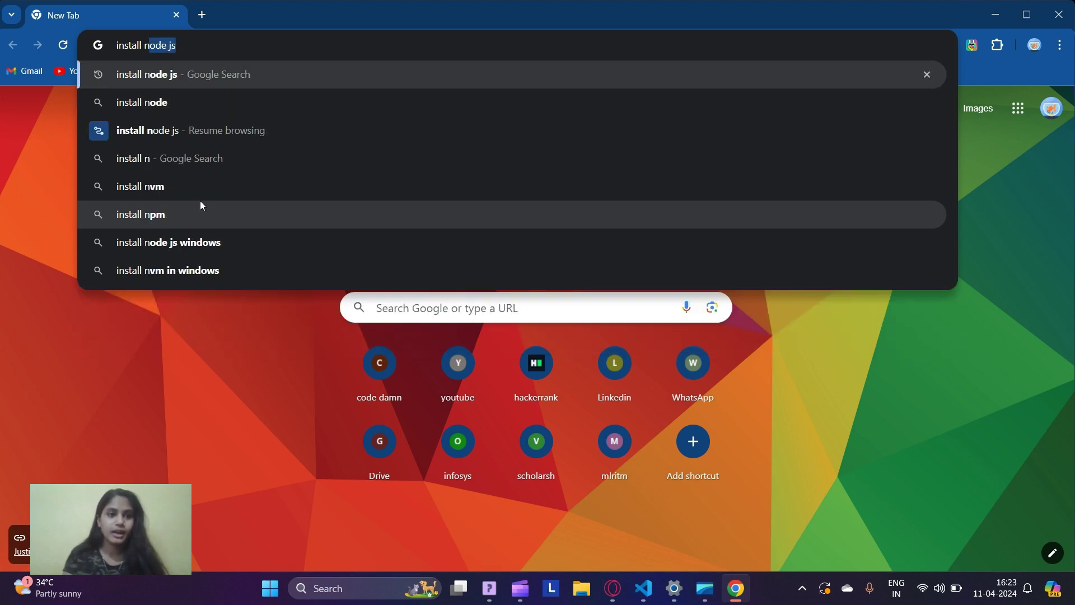
{"action": "key", "text": "Return"}
{"action": "scroll", "coordinate": [340, 250], "scroll_direction": "down", "scroll_amount": 2}
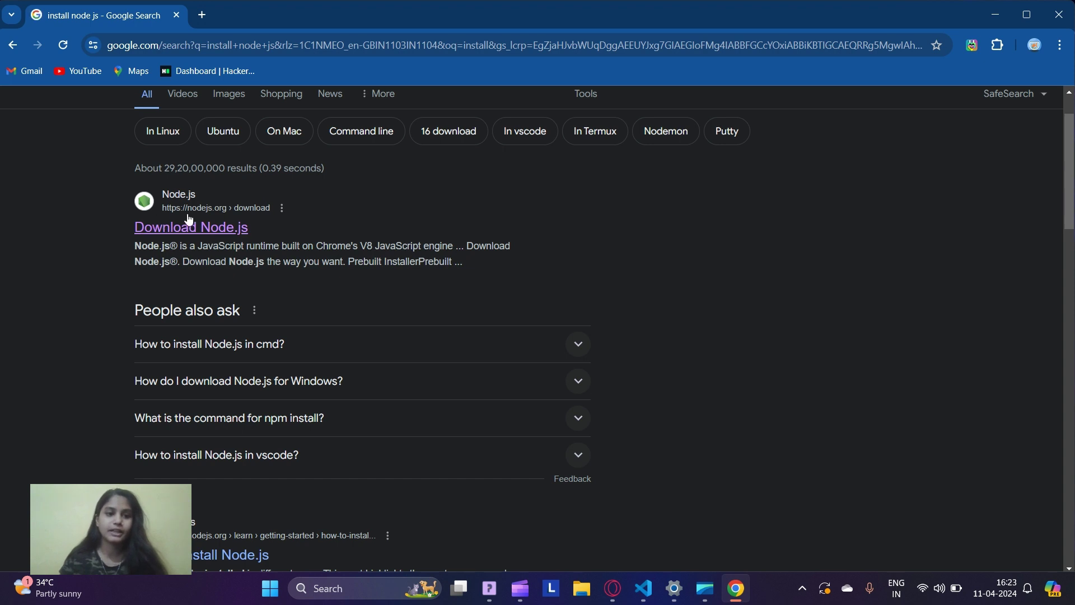
{"action": "left_click", "coordinate": [234, 224]}
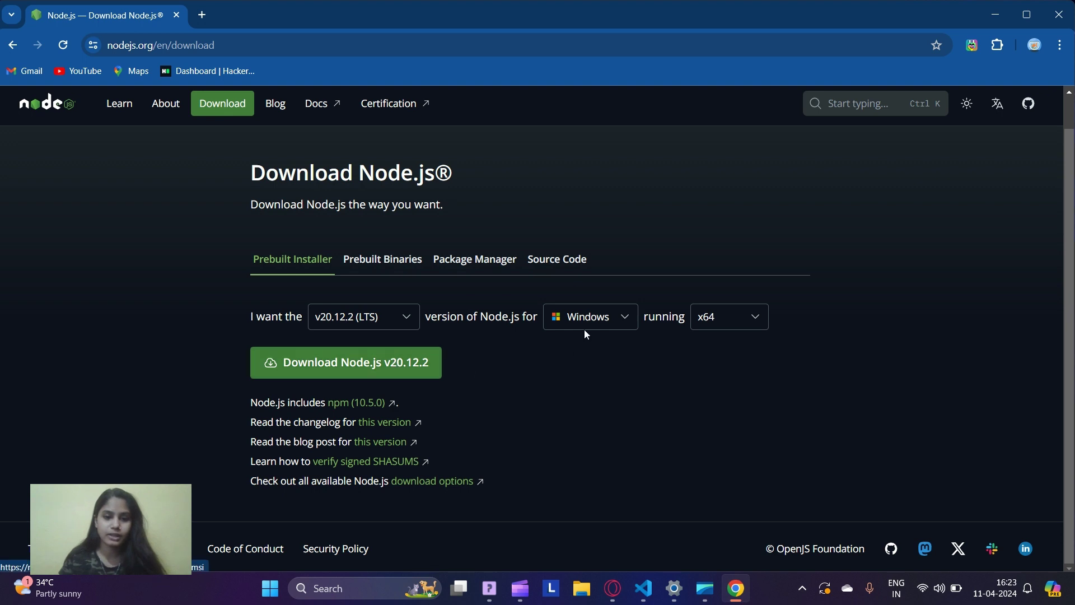
Review the operating system and version choices, download the v20.12.2 (LTS) Windows x64 prebuilt installer, and show the recent downloads.
{"action": "left_click", "coordinate": [621, 318]}
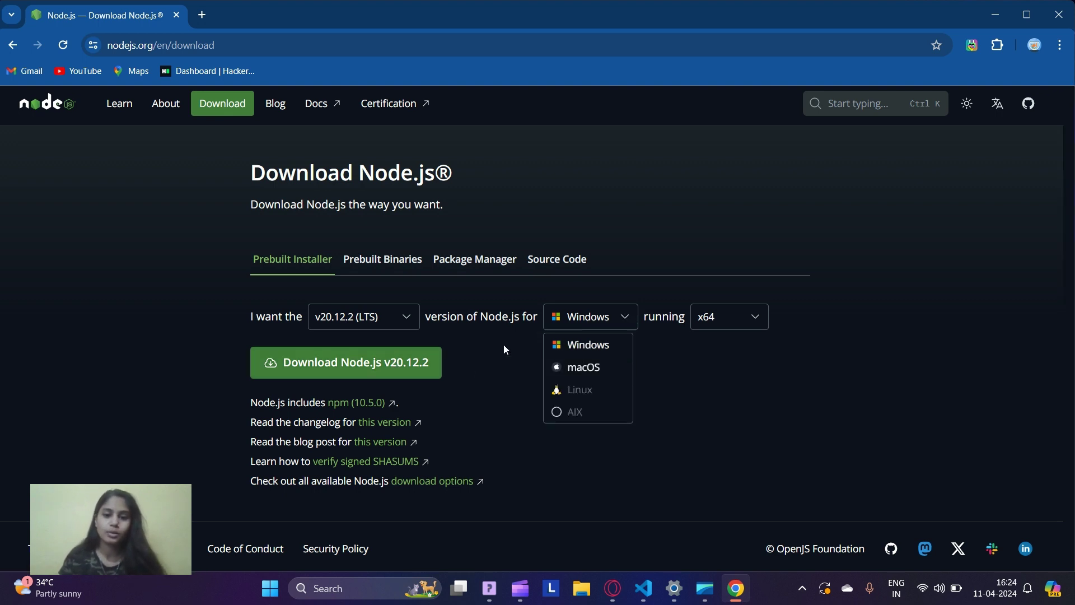
{"action": "left_click", "coordinate": [487, 354]}
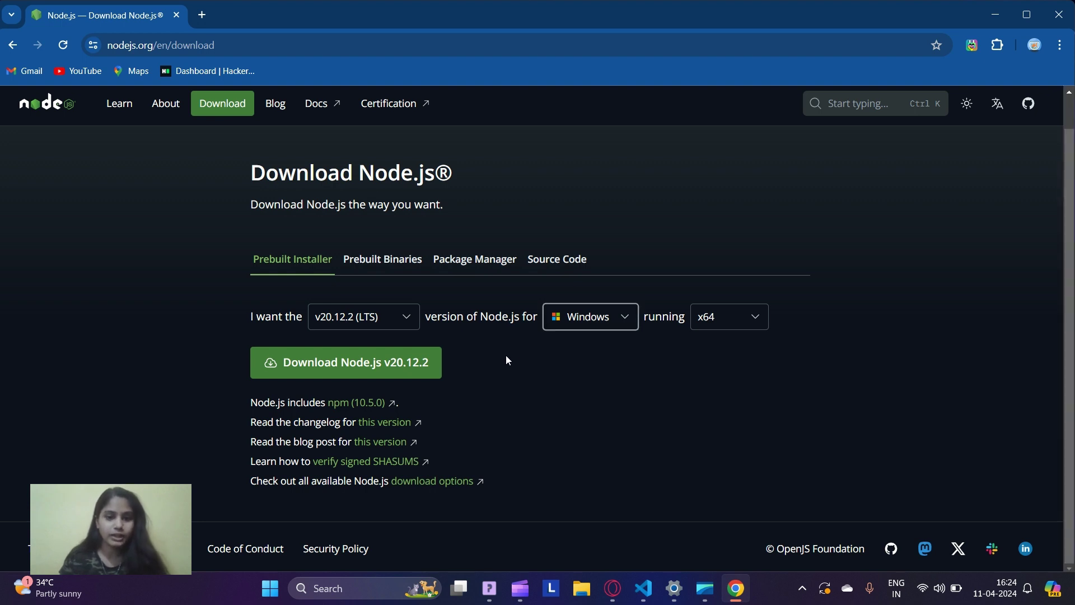
{"action": "left_click", "coordinate": [376, 330]}
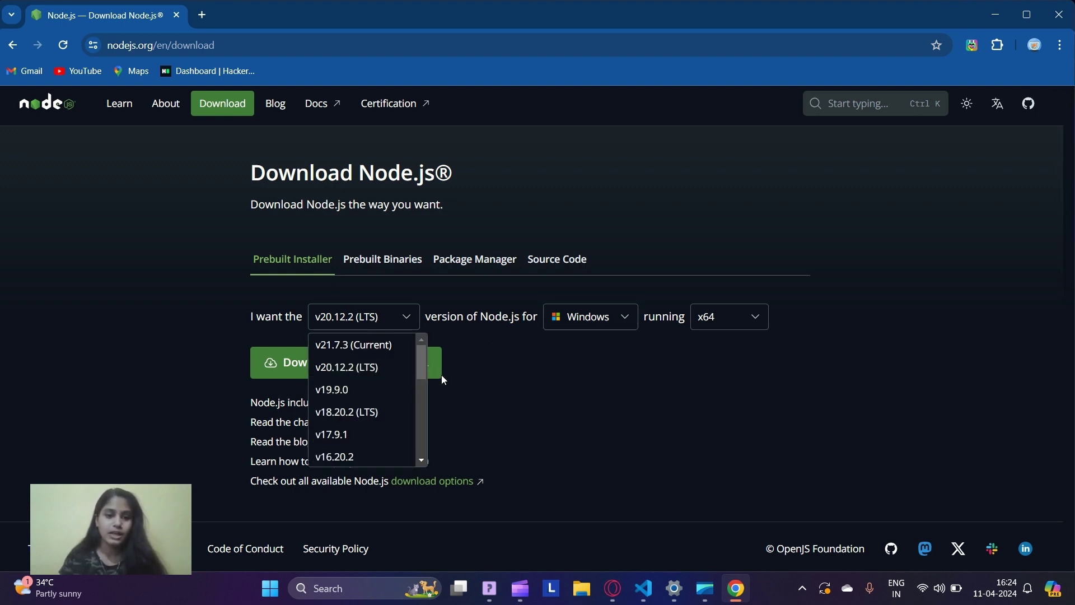
{"action": "left_click", "coordinate": [480, 358]}
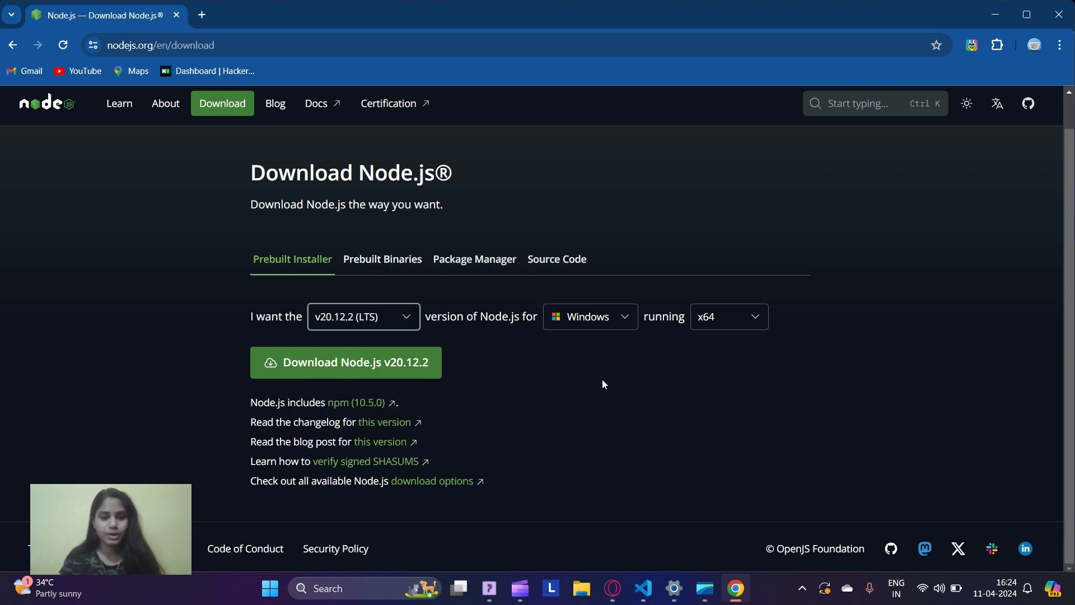
{"action": "left_click", "coordinate": [385, 370]}
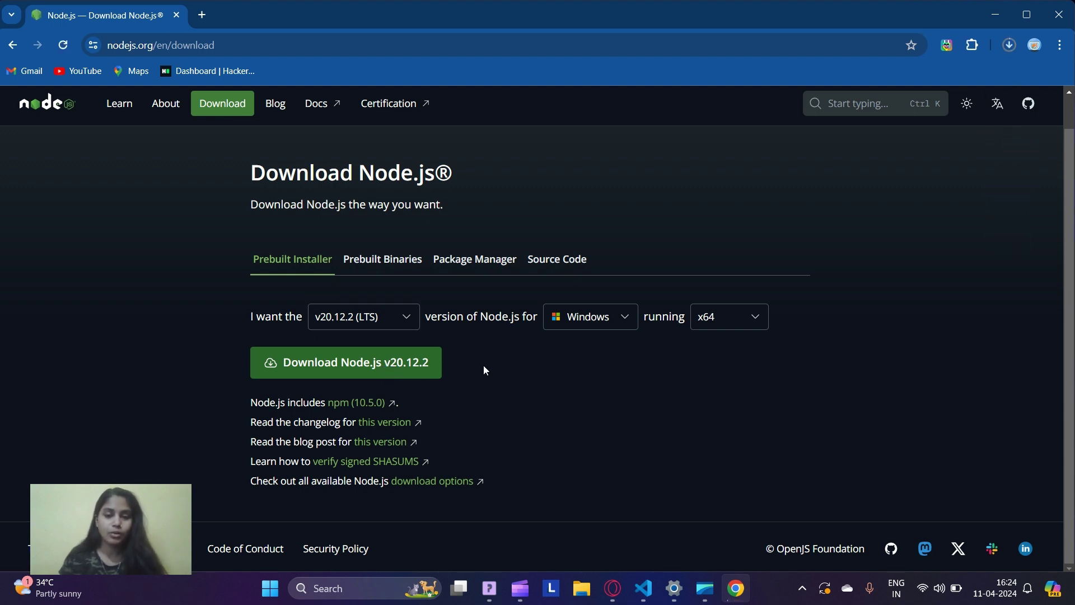
{"action": "left_click", "coordinate": [1010, 47]}
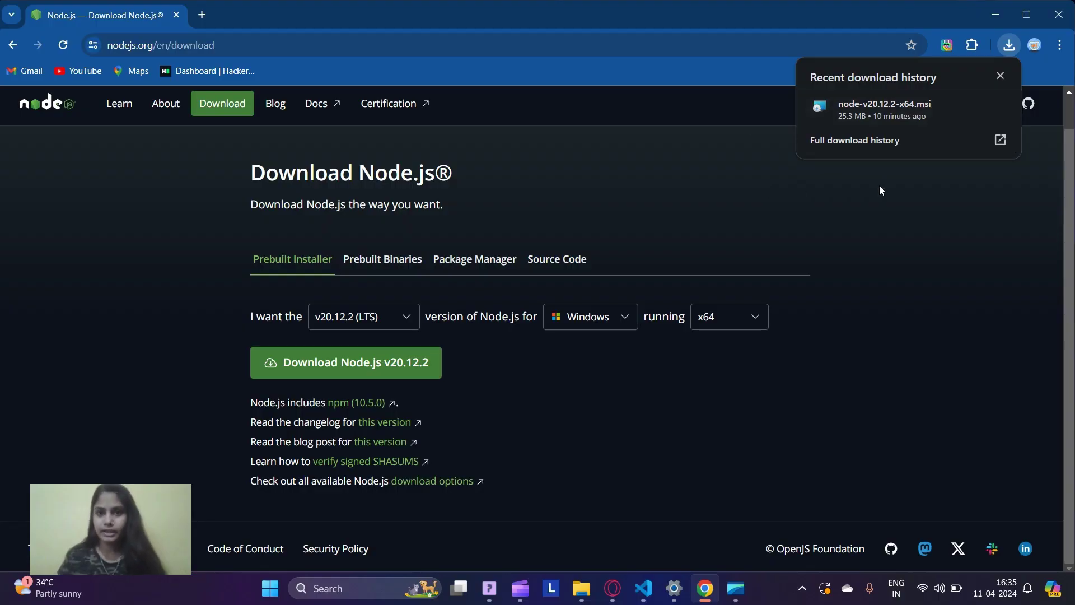
Minimize the browser, launch the node-v20.12.2-x64 installer from the Downloads folder in File Explorer, and proceed past the setup wizard's welcome page.
{"action": "left_click", "coordinate": [1000, 16]}
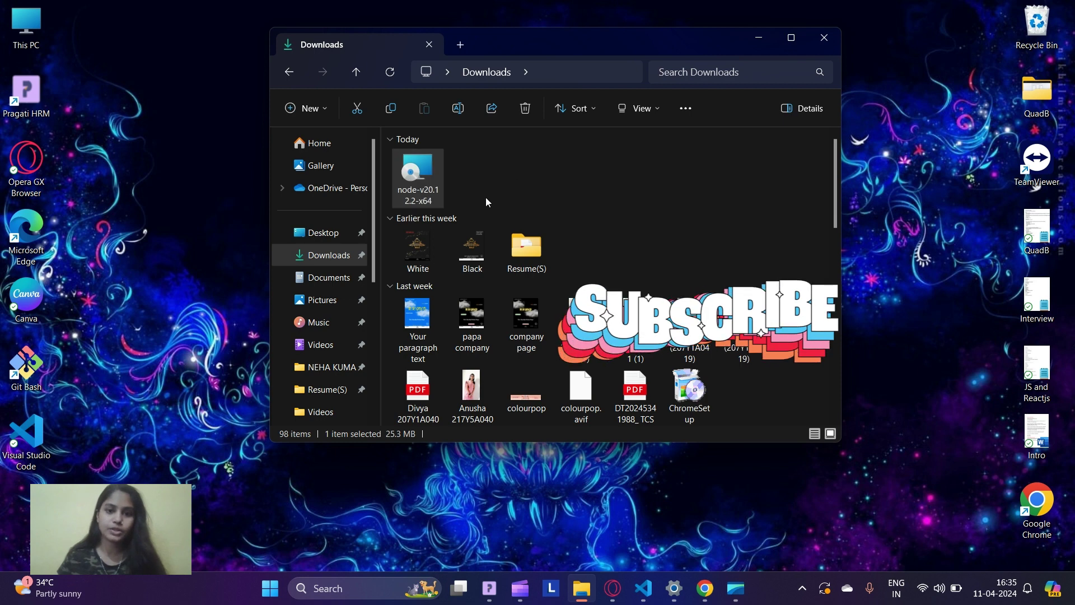
{"action": "double_click", "coordinate": [435, 182]}
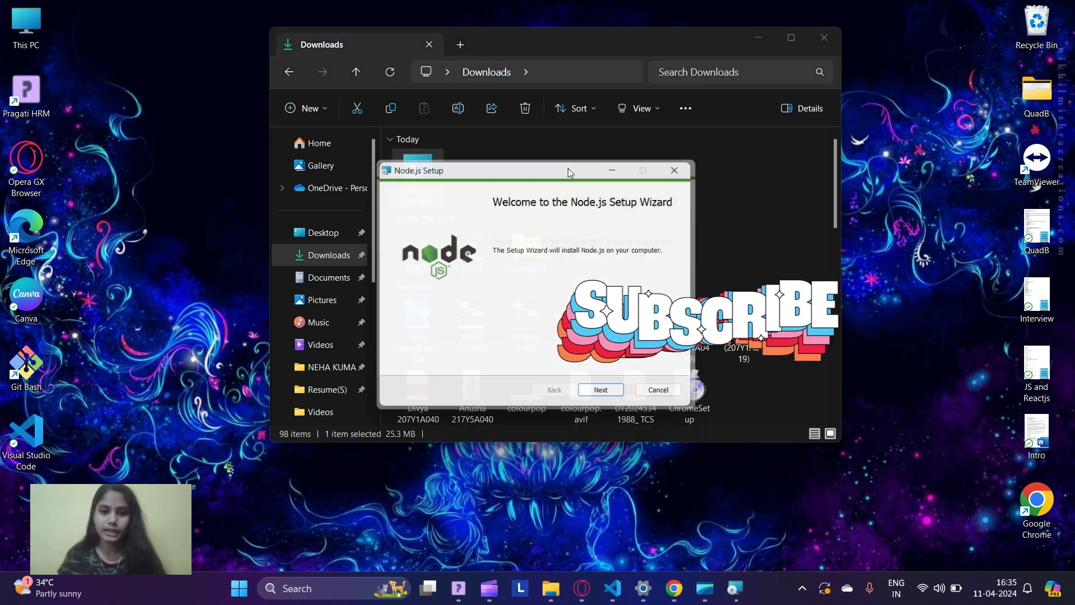
{"action": "left_click_drag", "start_coordinate": [567, 168], "coordinate": [580, 145]}
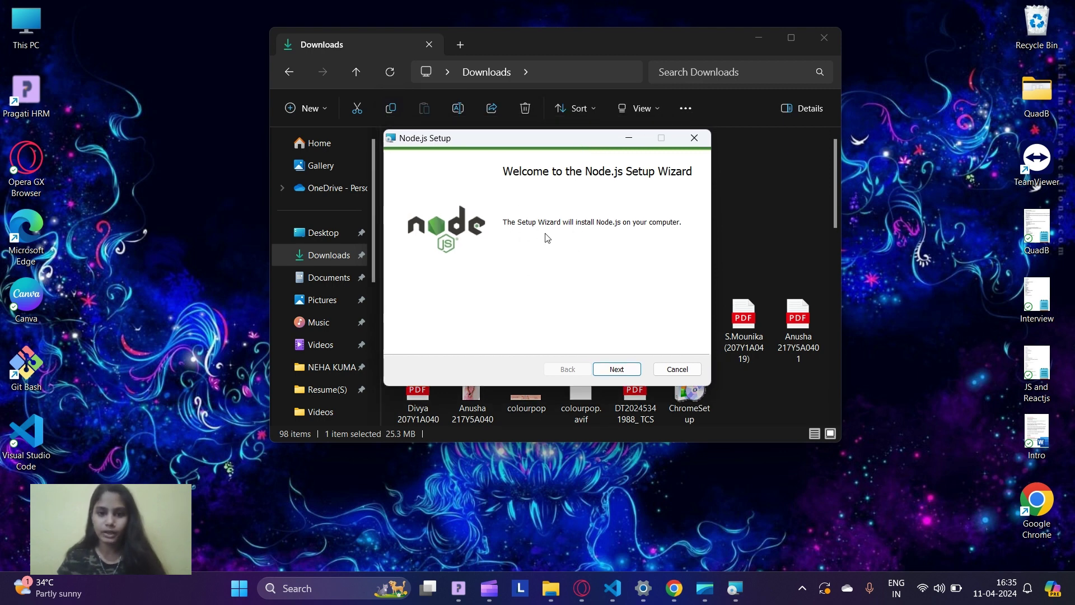
{"action": "left_click", "coordinate": [617, 370]}
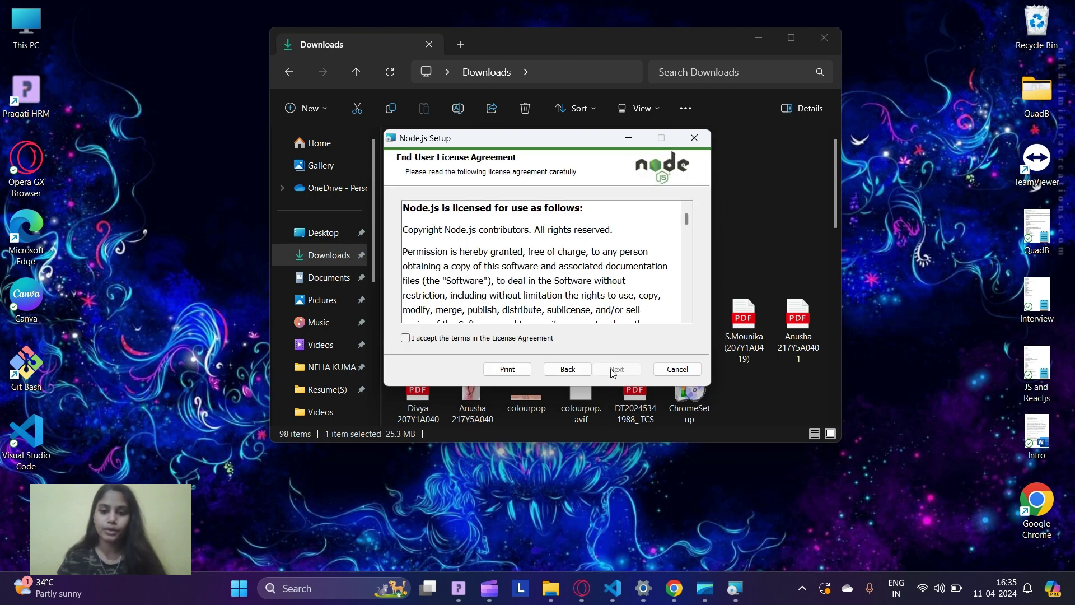
Accept the terms of the Node.js End-User License Agreement, look through its text, and continue to the destination folder page.
{"action": "left_click", "coordinate": [408, 338]}
{"action": "scroll", "coordinate": [554, 276], "scroll_direction": "down", "scroll_amount": 5}
{"action": "scroll", "coordinate": [555, 275], "scroll_direction": "up", "scroll_amount": 3}
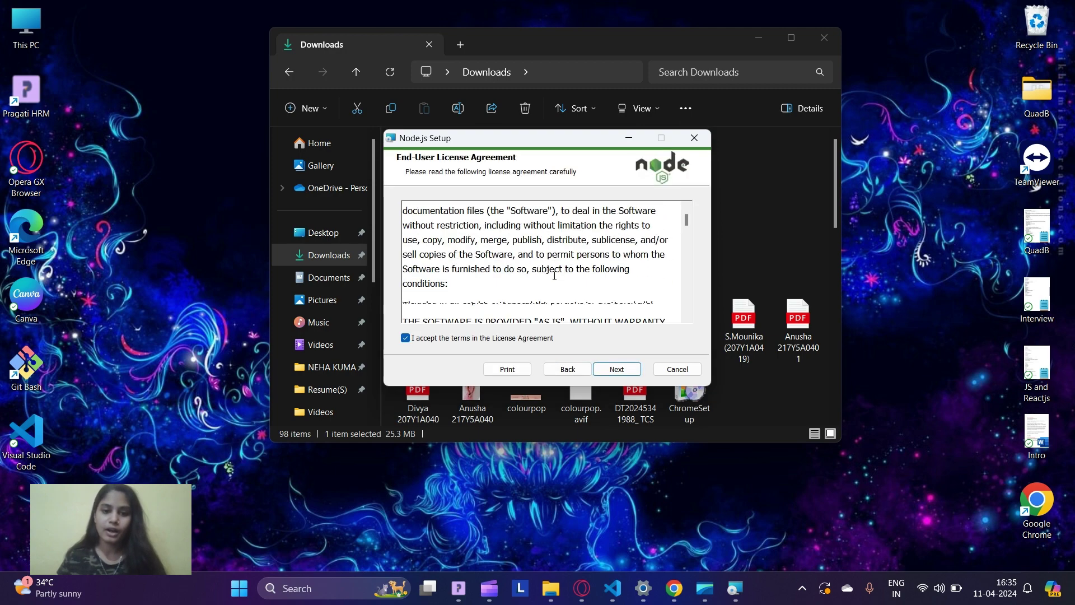
{"action": "scroll", "coordinate": [554, 276], "scroll_direction": "down", "scroll_amount": 2}
{"action": "scroll", "coordinate": [555, 275], "scroll_direction": "up", "scroll_amount": 2}
{"action": "scroll", "coordinate": [594, 274], "scroll_direction": "up", "scroll_amount": 1}
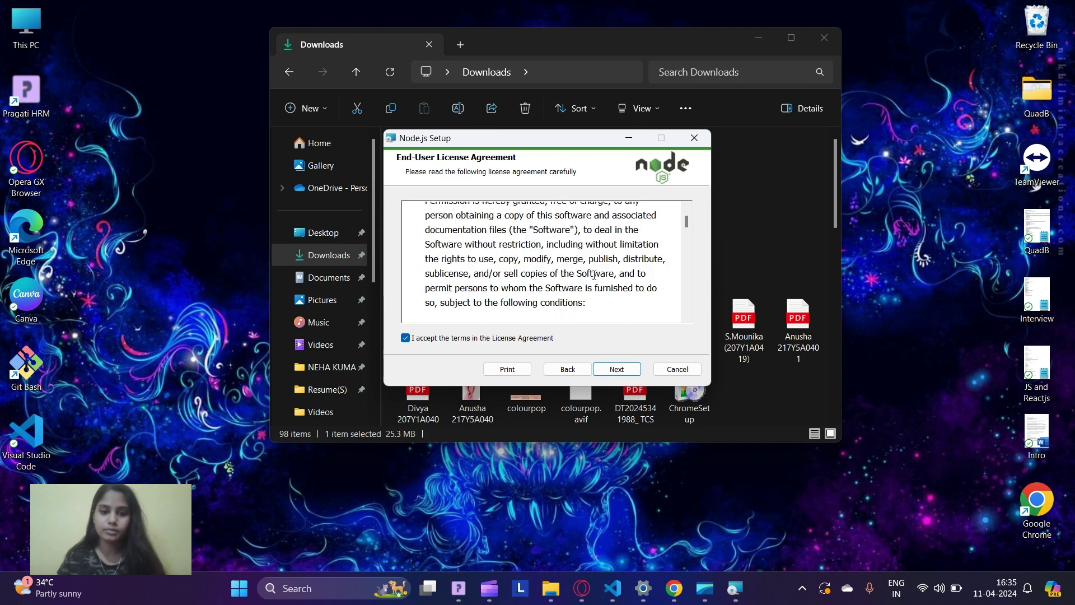
{"action": "left_click", "coordinate": [618, 369]}
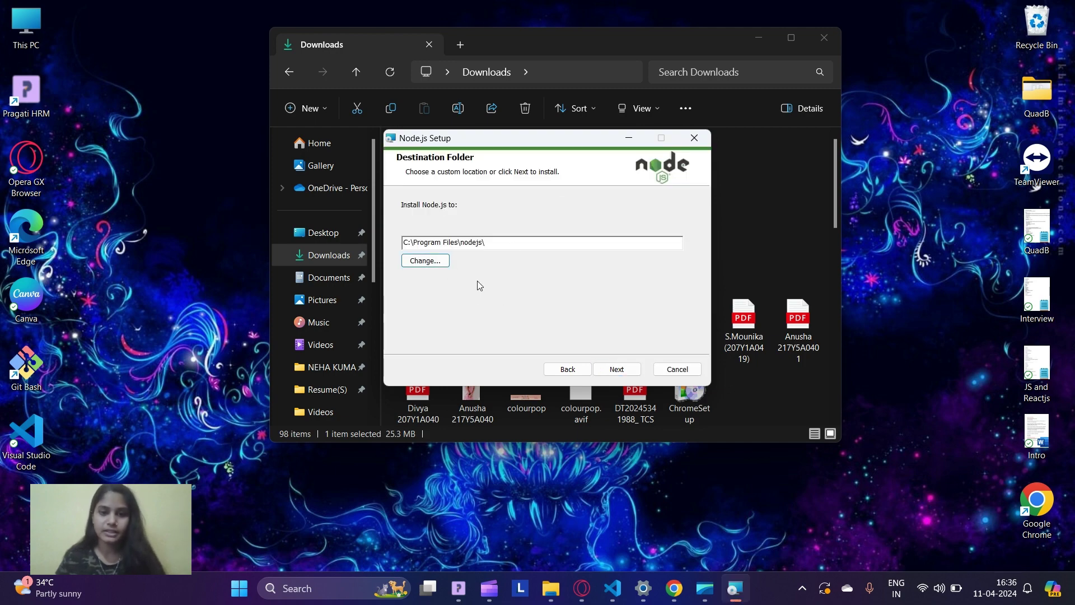
Keep the destination folder C:\Program Files\nodejs\ and the default feature selection in the Node.js setup.
{"action": "left_click", "coordinate": [429, 263]}
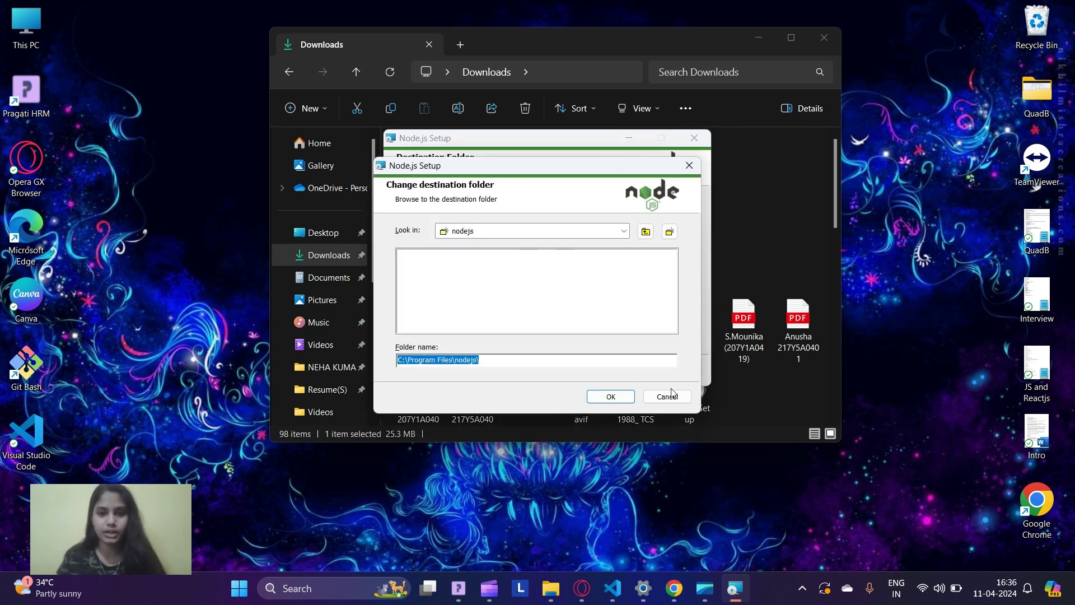
{"action": "left_click", "coordinate": [670, 398]}
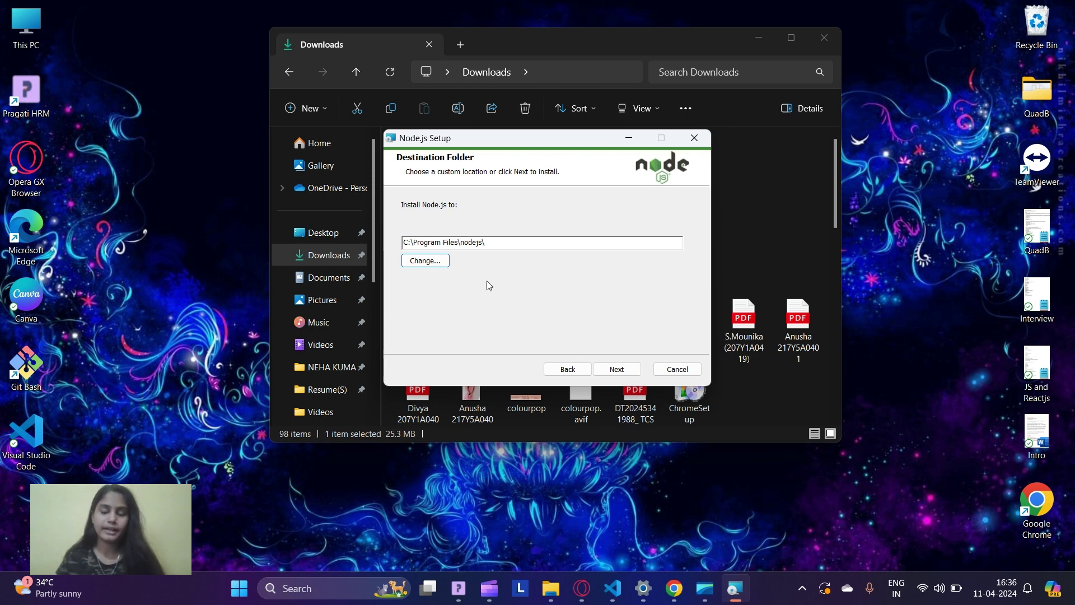
{"action": "left_click", "coordinate": [618, 369]}
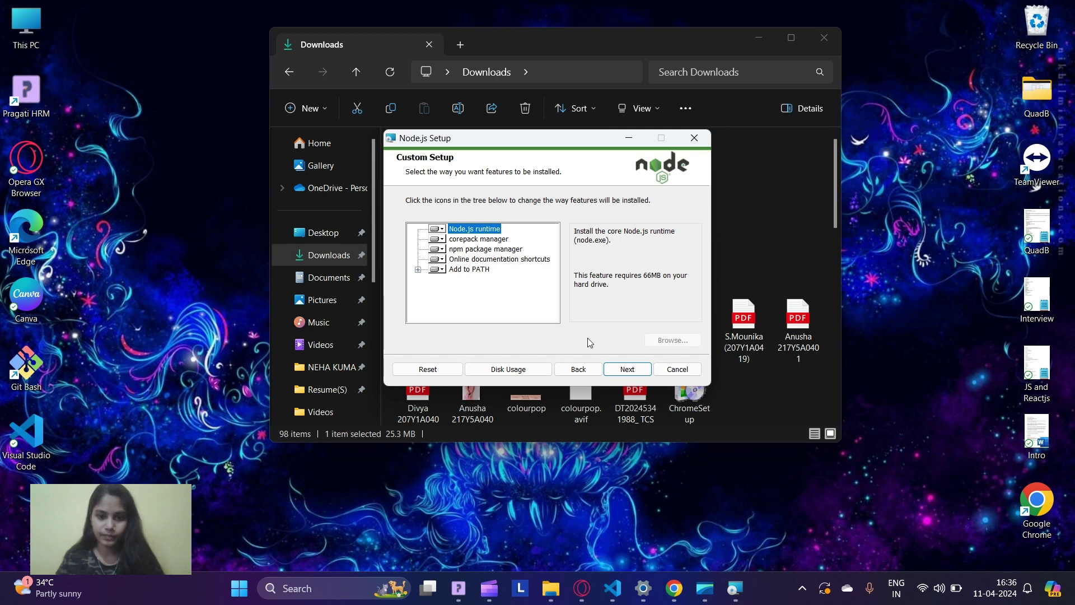
{"action": "left_click", "coordinate": [630, 368]}
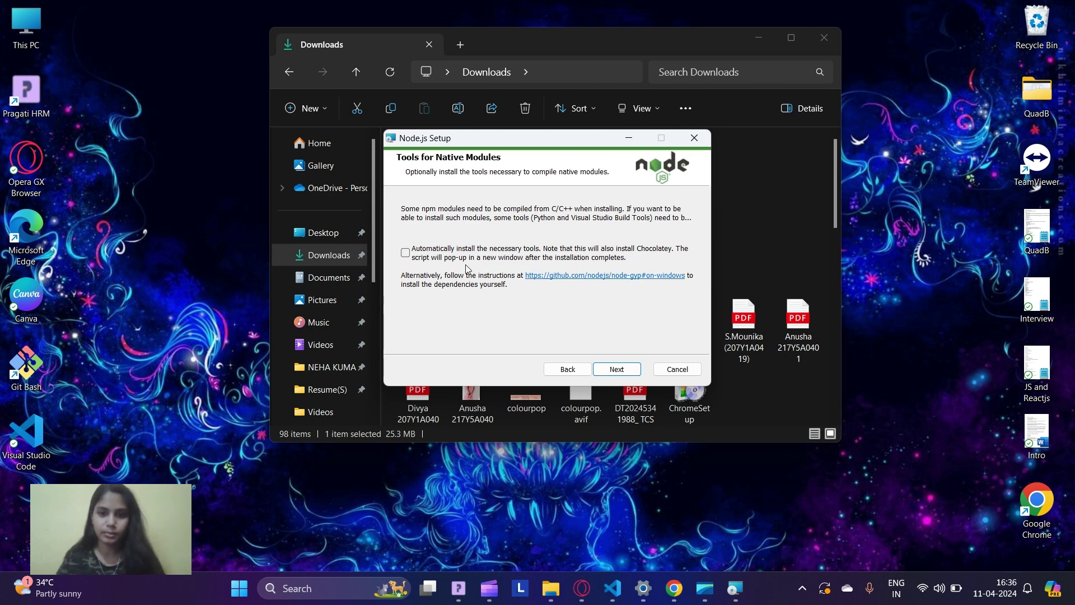
Enable automatic installation of the necessary tools for native modules and start the Node.js installation.
{"action": "left_click", "coordinate": [406, 253]}
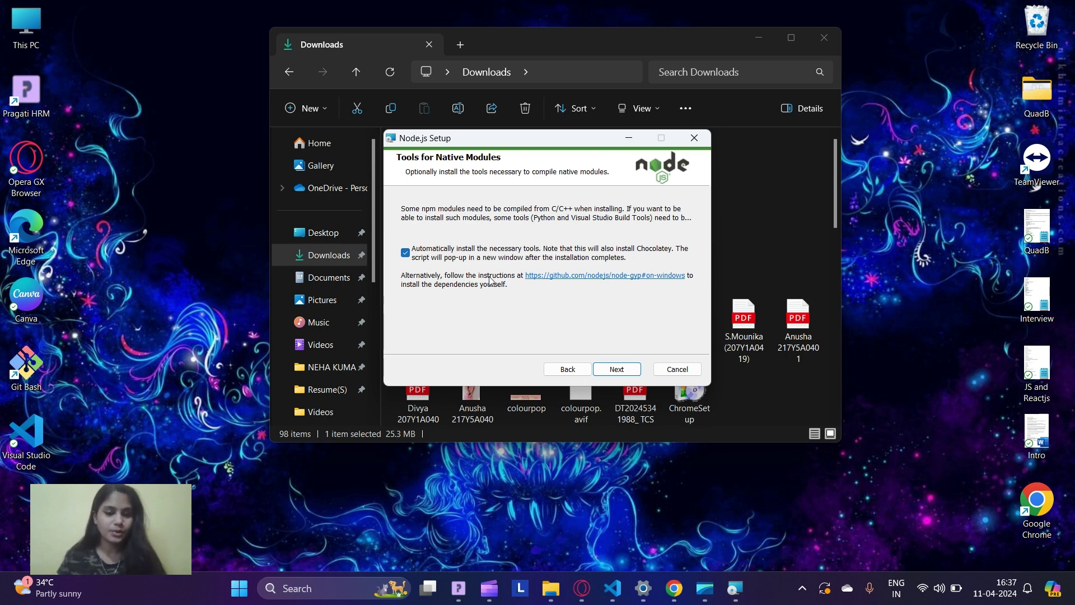
{"action": "left_click", "coordinate": [617, 369]}
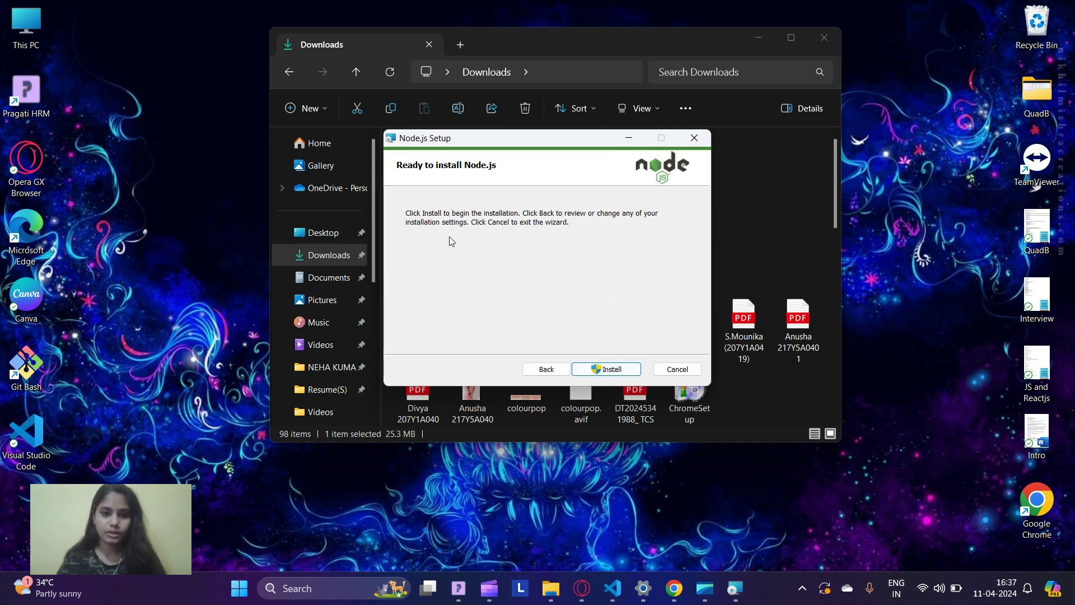
{"action": "left_click", "coordinate": [609, 371]}
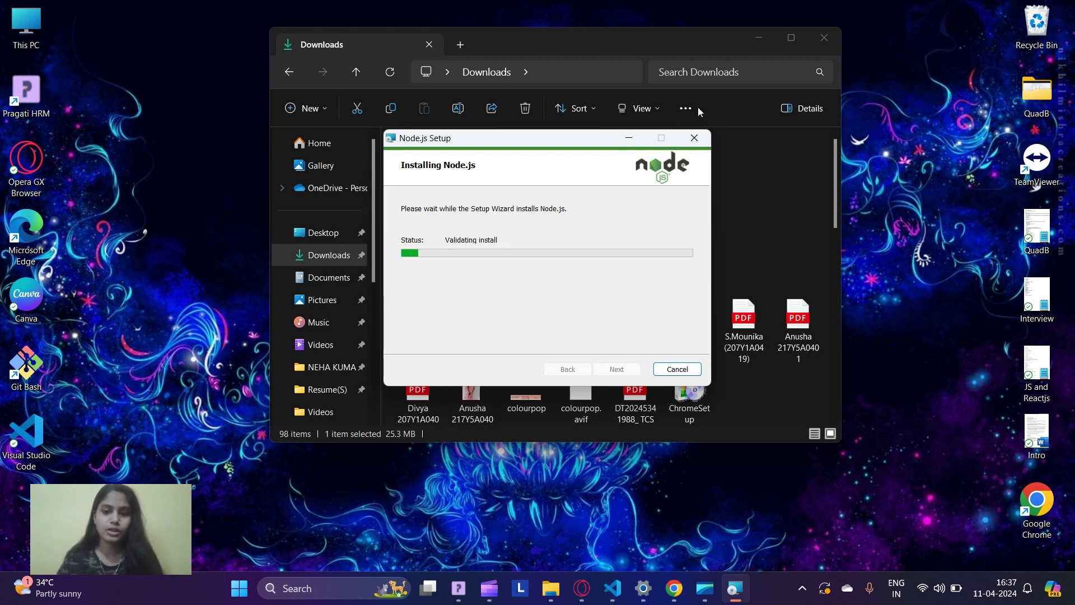
Minimize the Downloads window, reposition the setup wizard on the desktop, and finish the completed Node.js setup.
{"action": "left_click", "coordinate": [762, 38]}
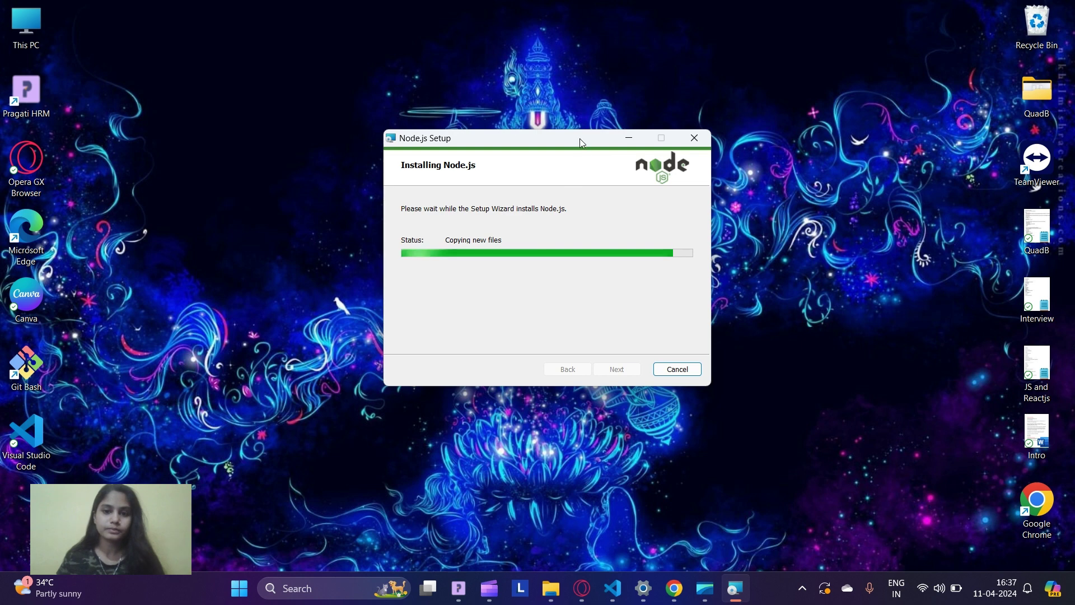
{"action": "left_click_drag", "start_coordinate": [579, 139], "coordinate": [575, 202]}
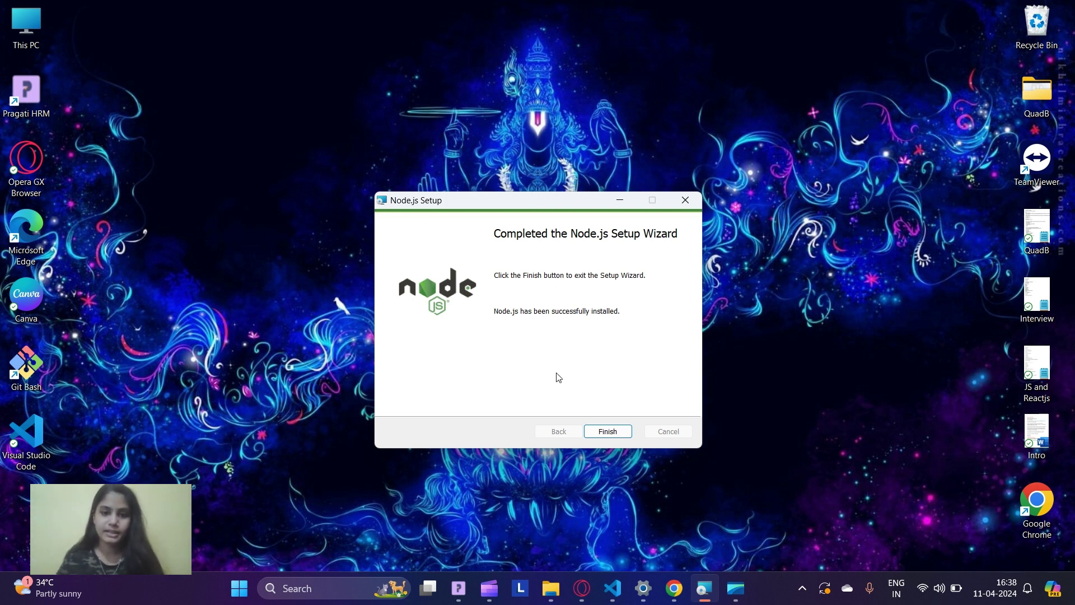
{"action": "left_click", "coordinate": [610, 432]}
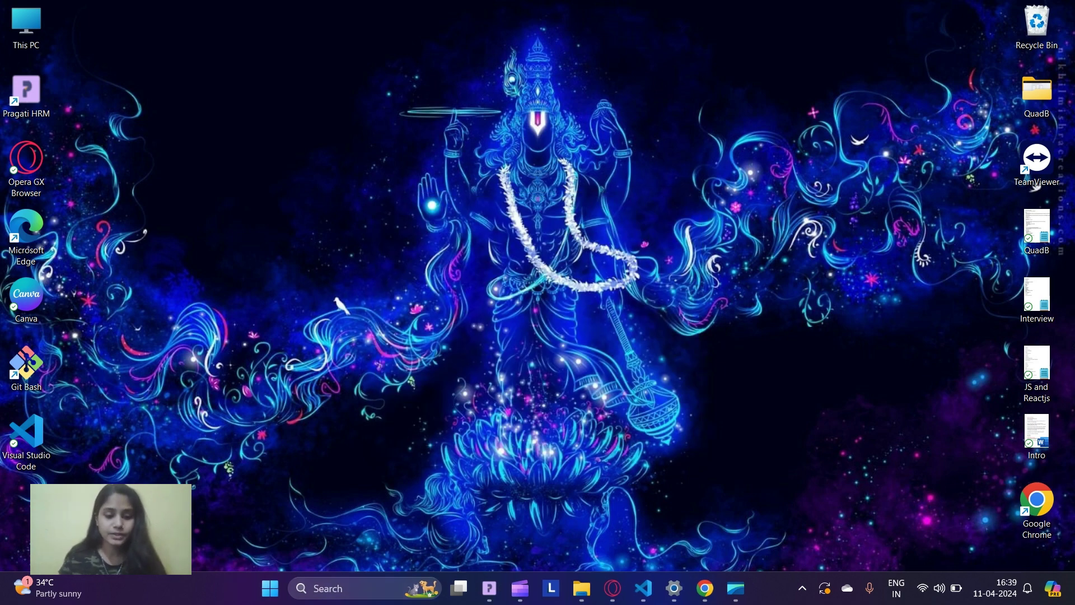
Open Command Prompt and run node --version to check the Node.js installation.
{"action": "left_click", "coordinate": [342, 589]}
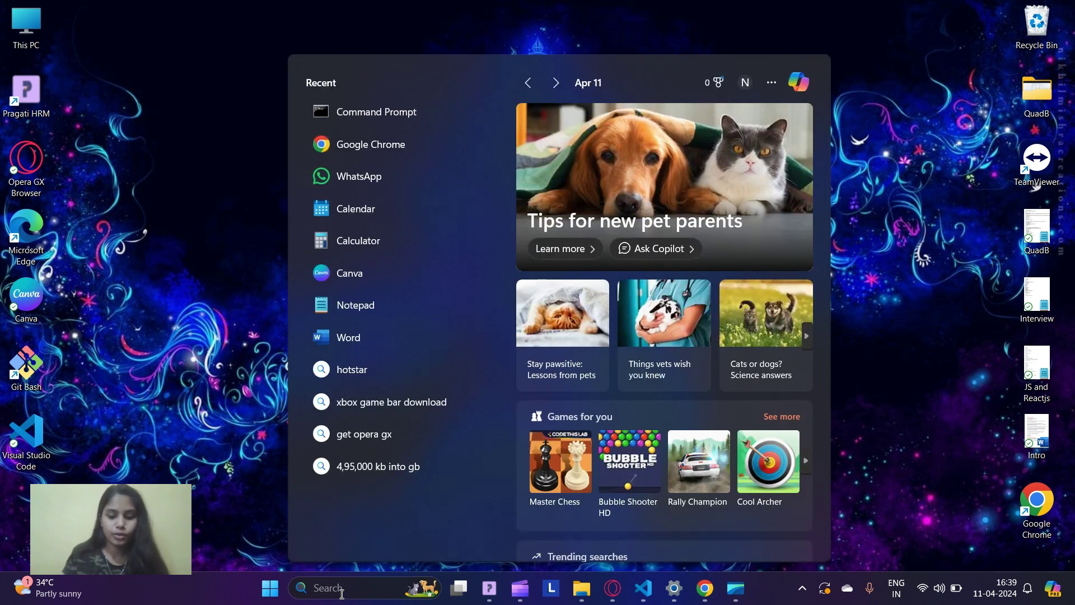
{"action": "left_click", "coordinate": [422, 119]}
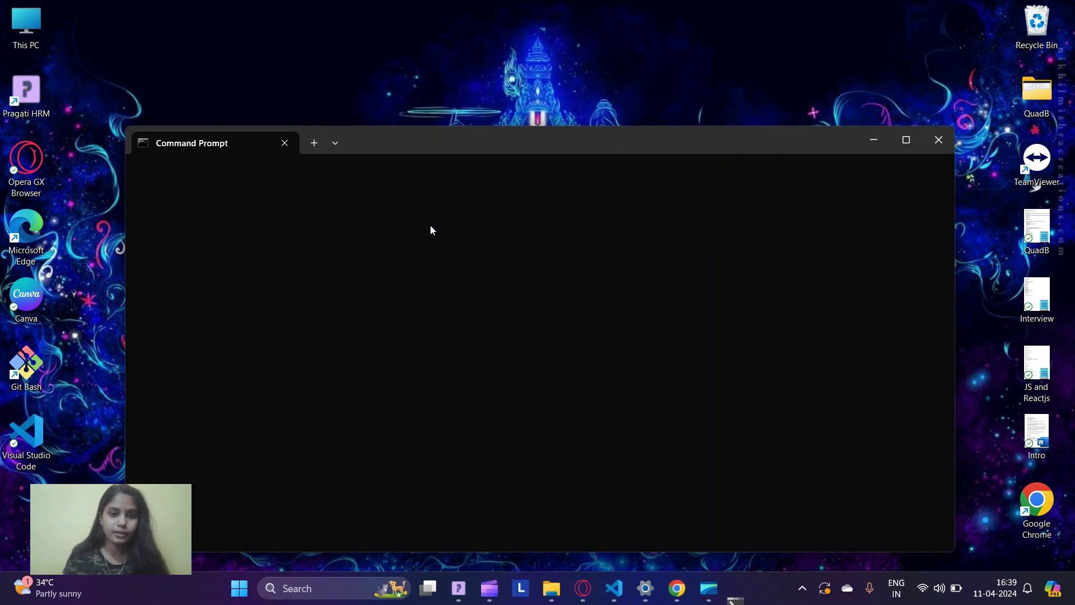
{"action": "type", "text": "node "}
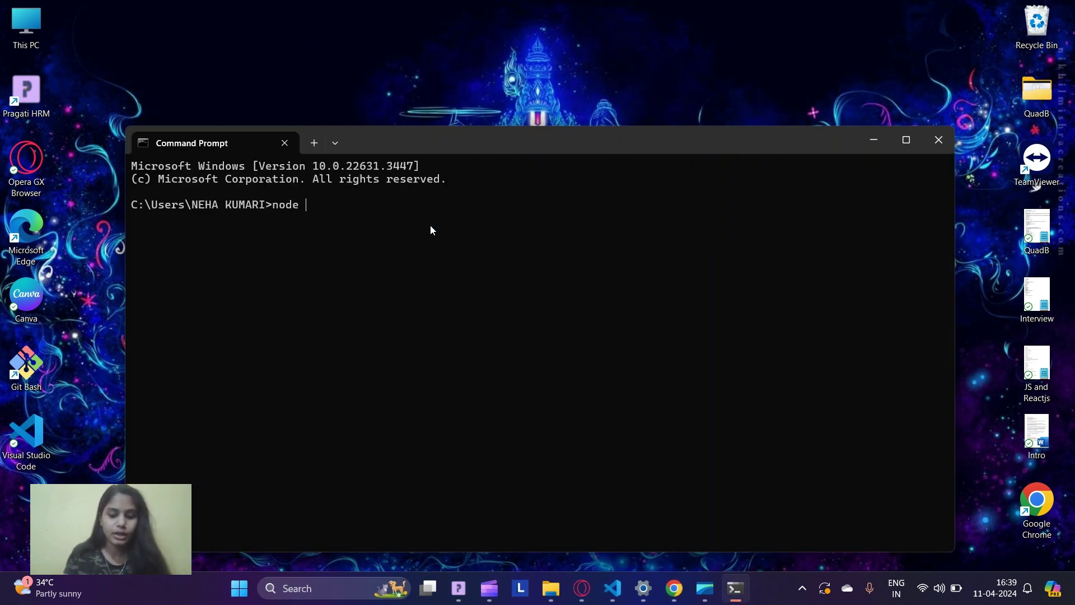
{"action": "type", "text": "--version"}
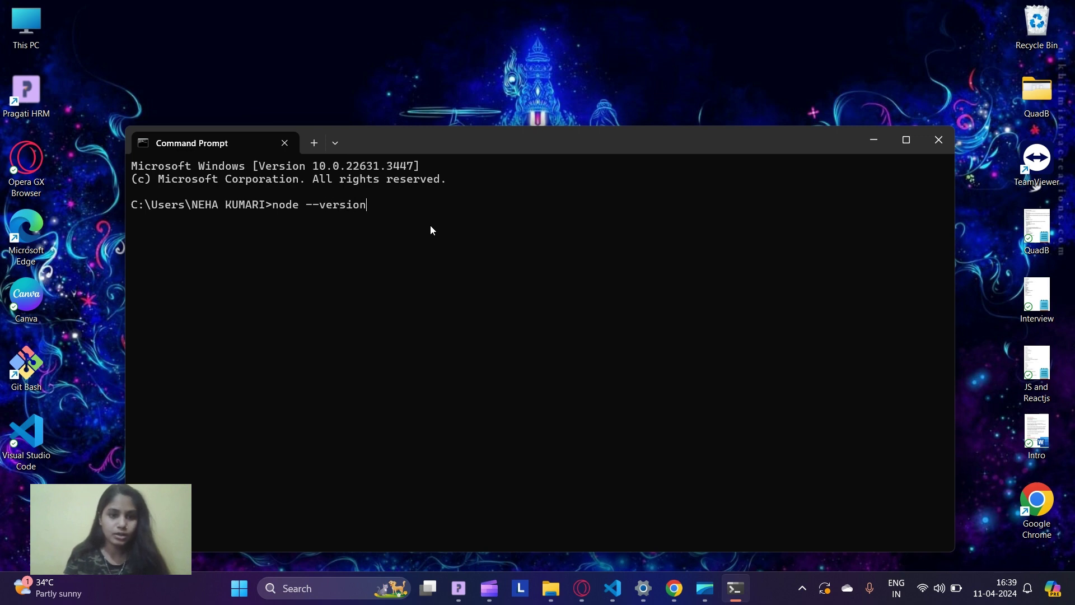
{"action": "key", "text": "Return"}
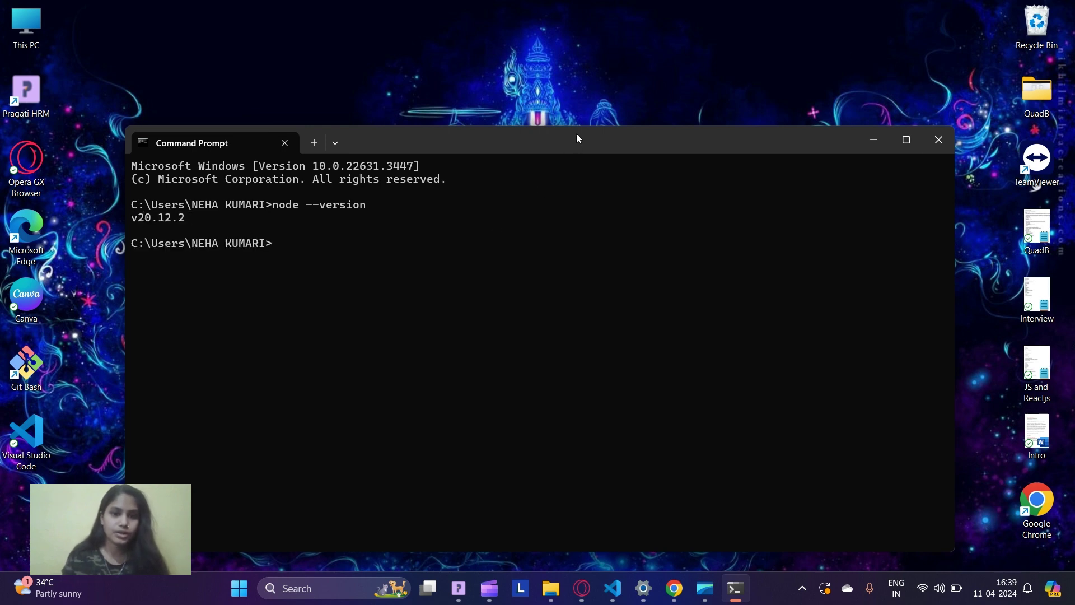
Make the Command Prompt window narrower and reposition it on the desktop.
{"action": "left_click_drag", "start_coordinate": [577, 128], "coordinate": [577, 175]}
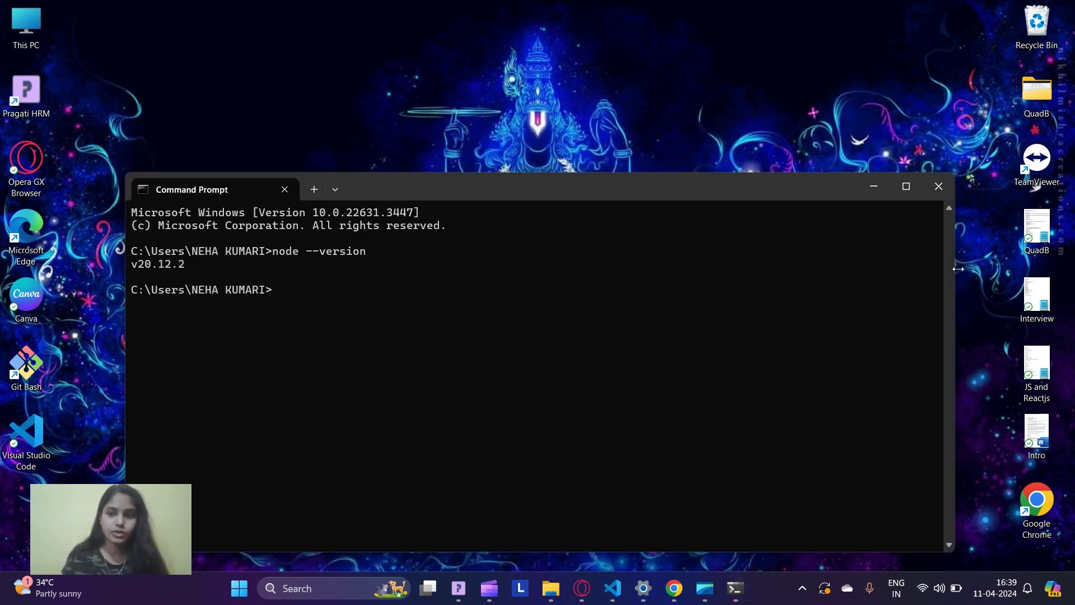
{"action": "left_click_drag", "start_coordinate": [957, 269], "coordinate": [614, 294]}
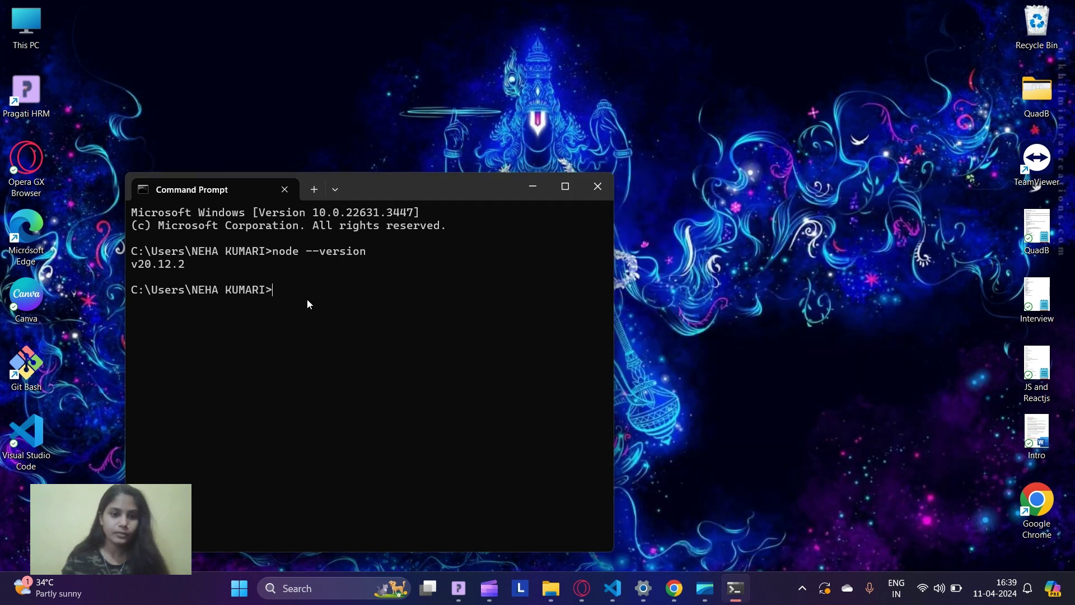
{"action": "left_click_drag", "start_coordinate": [478, 191], "coordinate": [760, 217]}
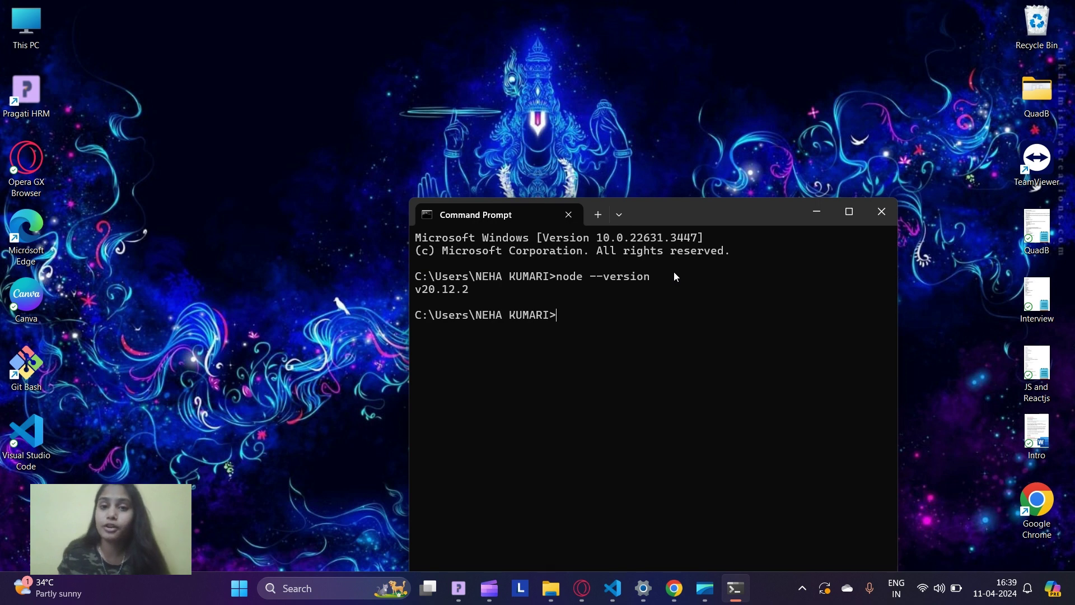